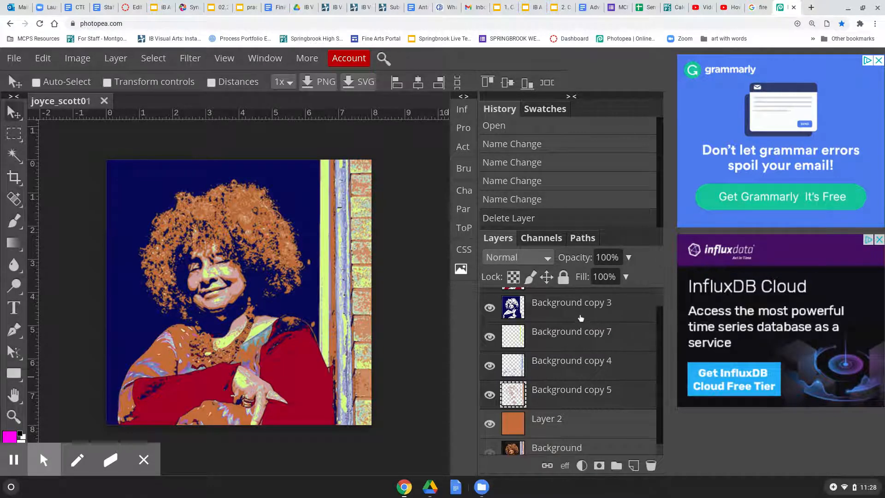
- Look through the layer stack from Background copy 6 down to Layer 2 and the original Background
scroll(580, 319, up, 1)
scroll(580, 319, down, 2)
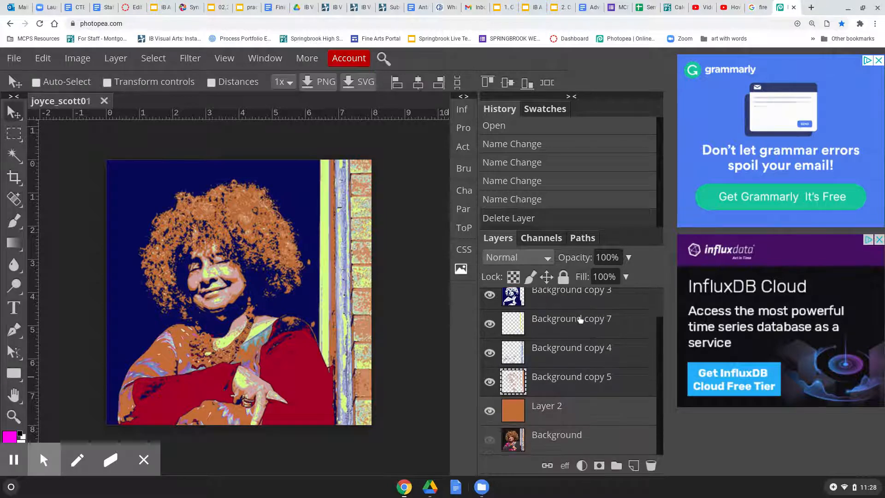
scroll(576, 404, up, 1)
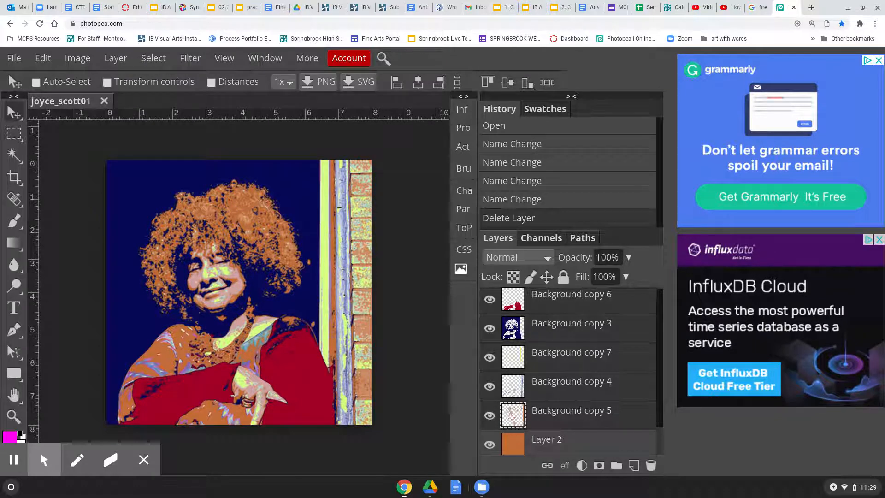
scroll(553, 350, down, 1)
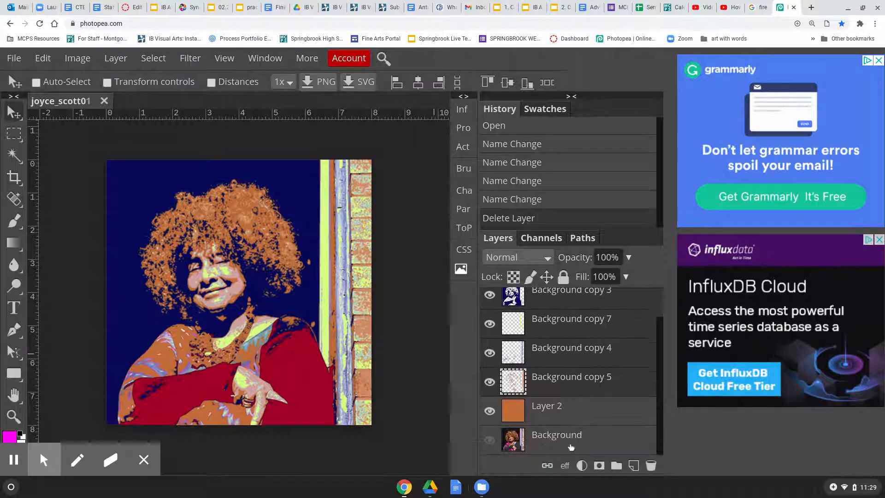
scroll(567, 375, up, 1)
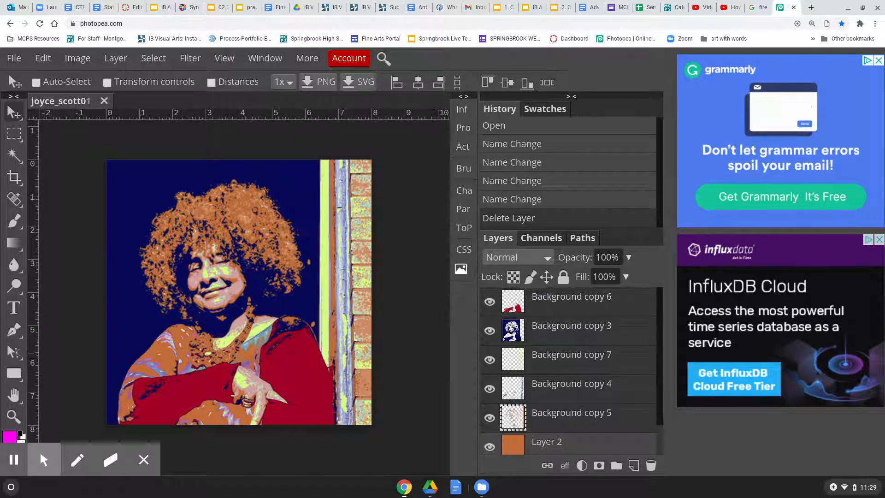
scroll(550, 359, down, 1)
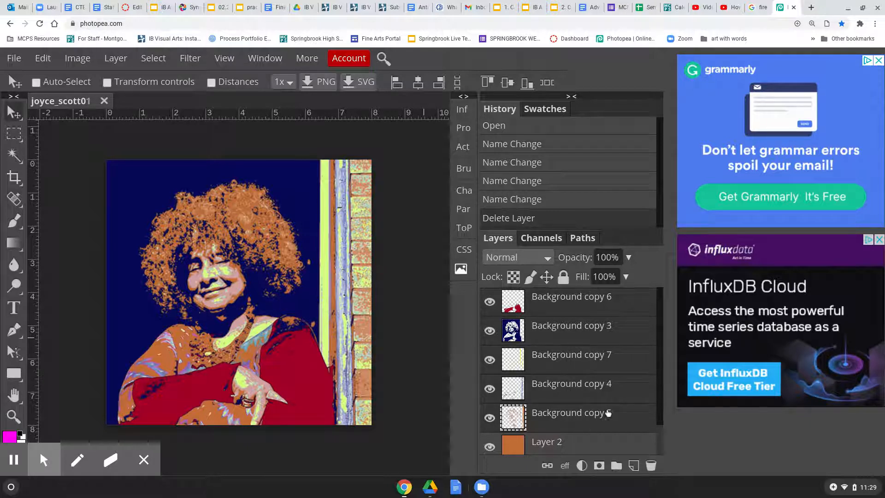
scroll(608, 414, down, 2)
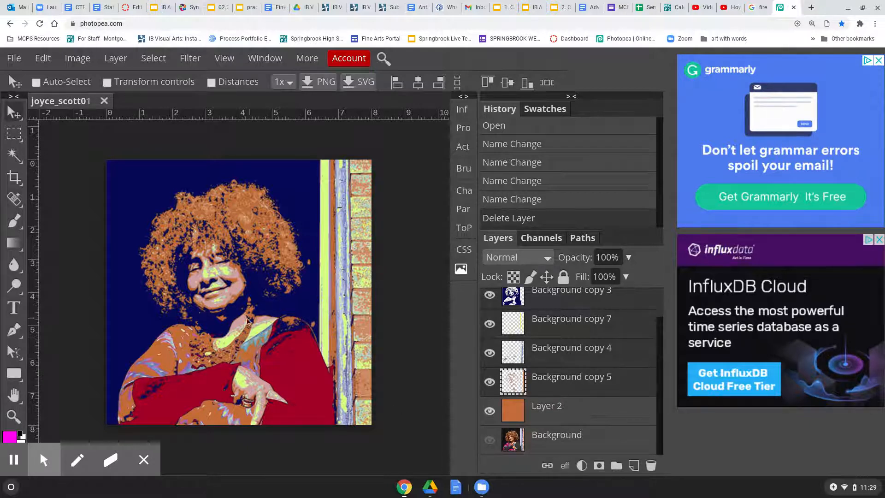
click(594, 380)
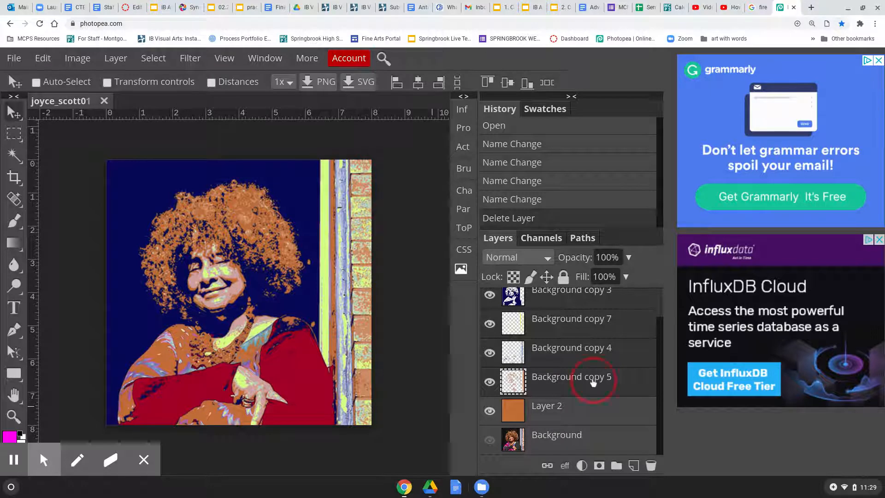
click(613, 419)
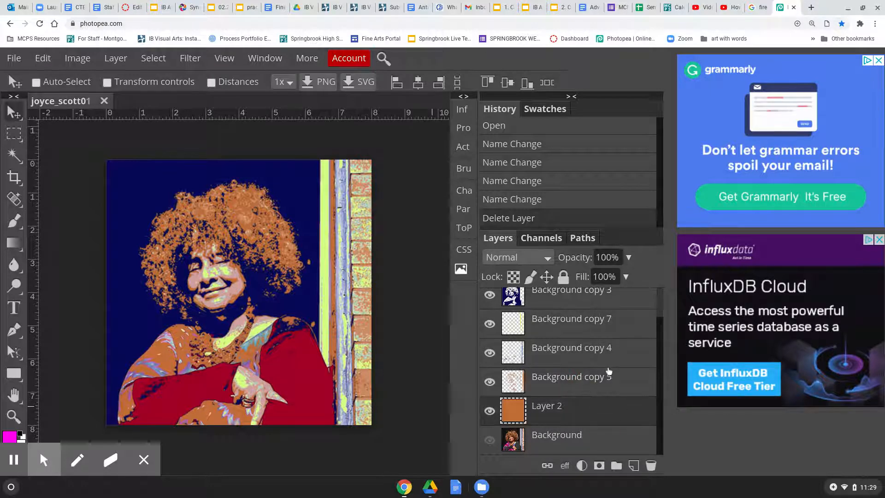
- Convert the five layers from Background copy 6 through Background copy 5 into animation frames, leaving out Layer 2 and Background
scroll(609, 371, up, 1)
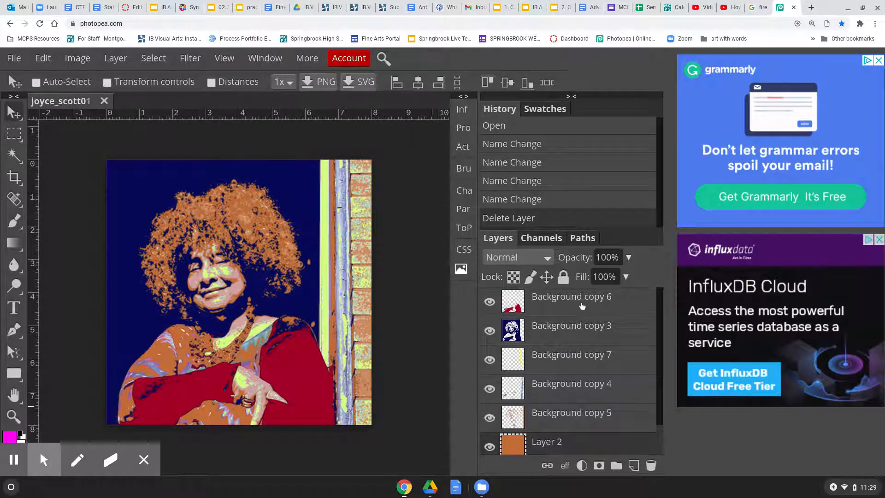
click(582, 306)
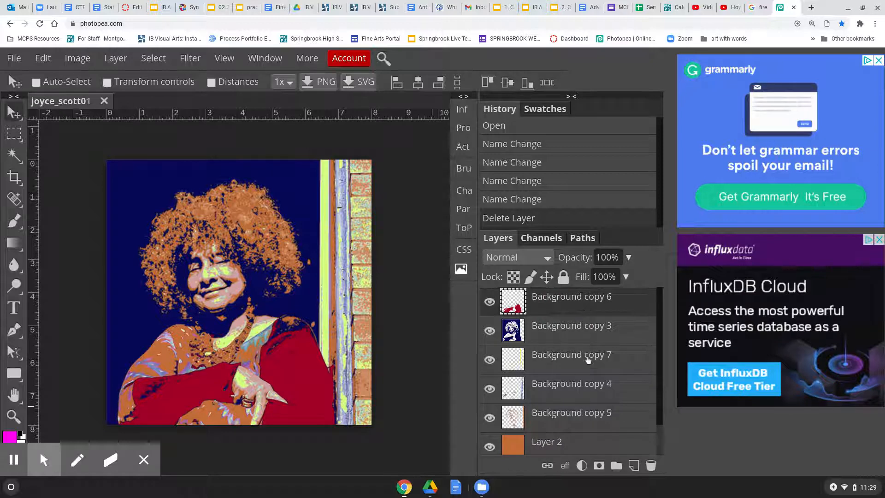
click(603, 419)
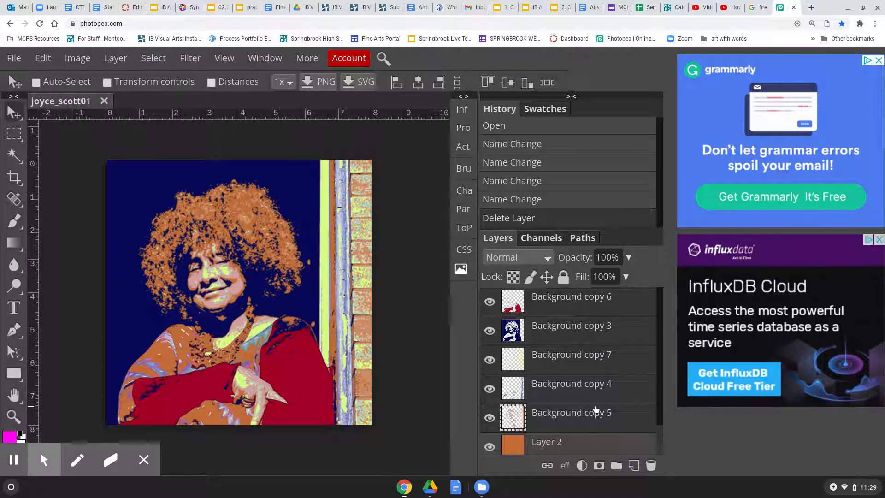
click(117, 59)
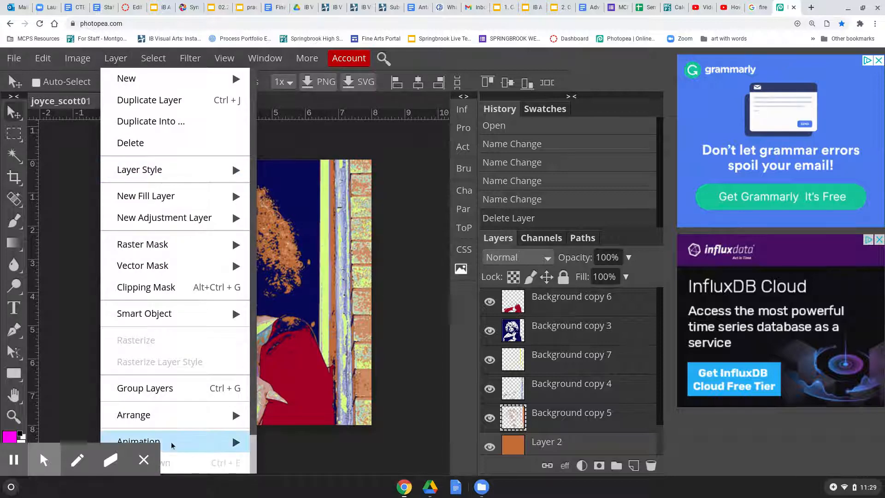
mouse_move(174, 444)
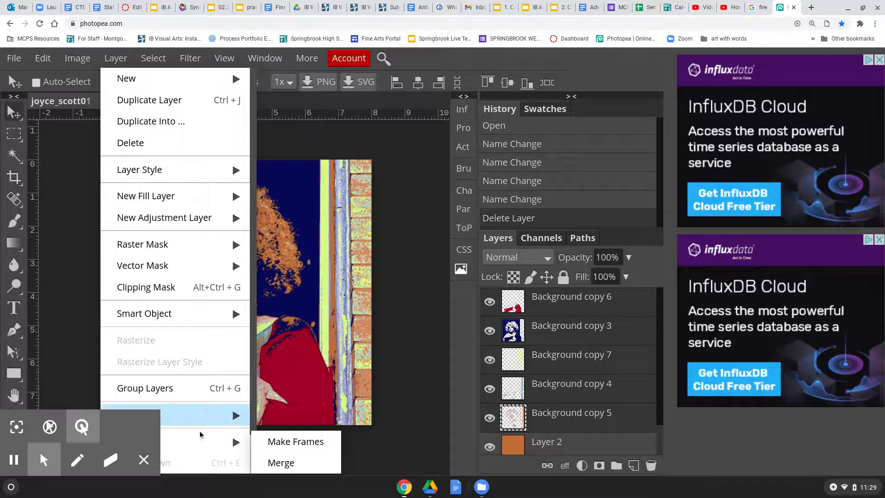
click(203, 448)
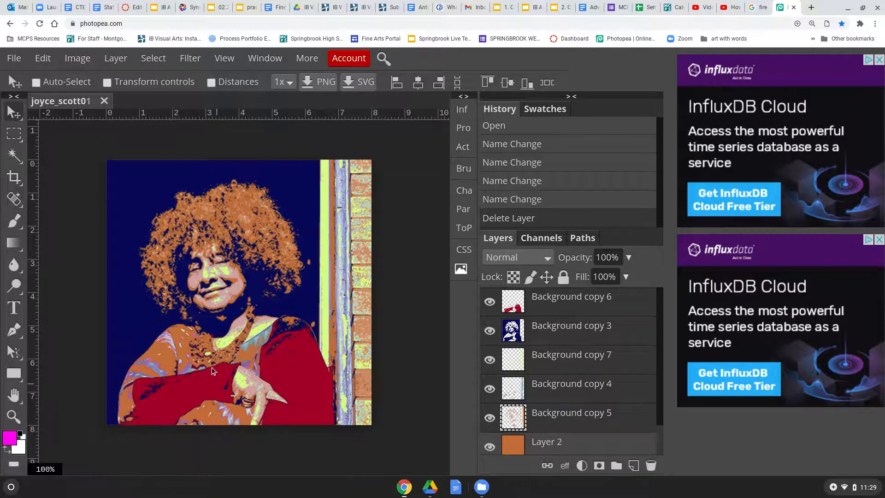
click(115, 58)
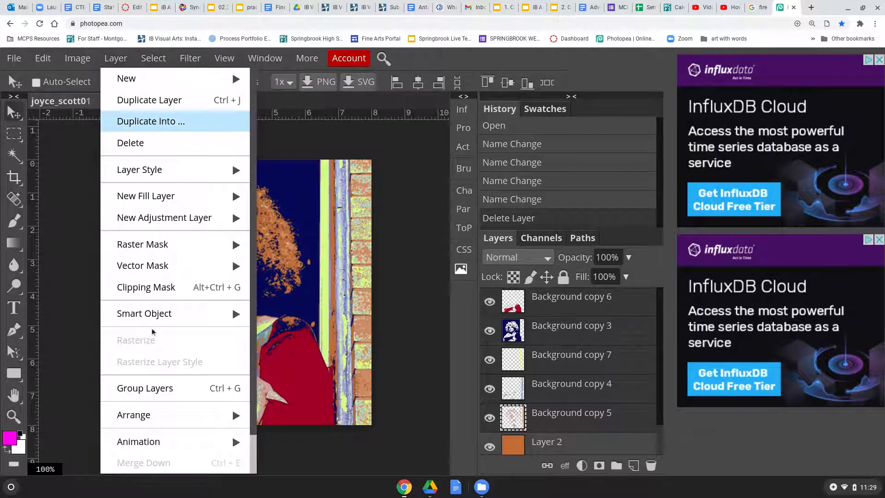
mouse_move(170, 444)
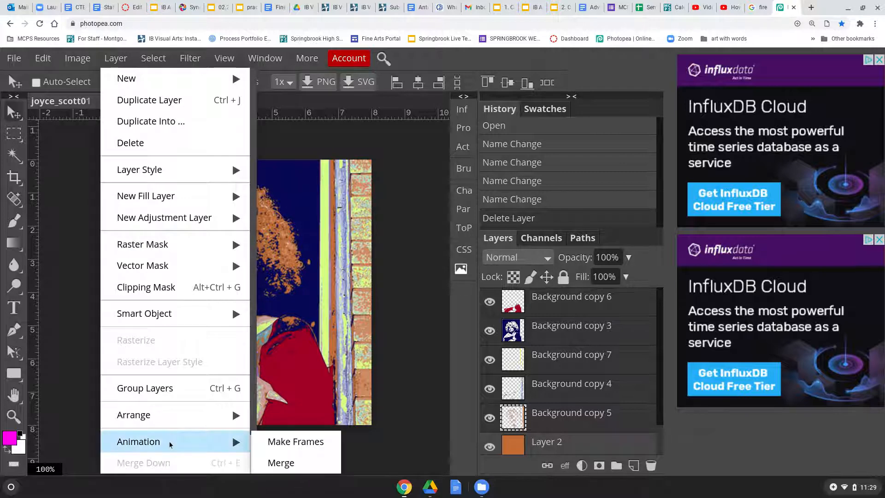
click(287, 445)
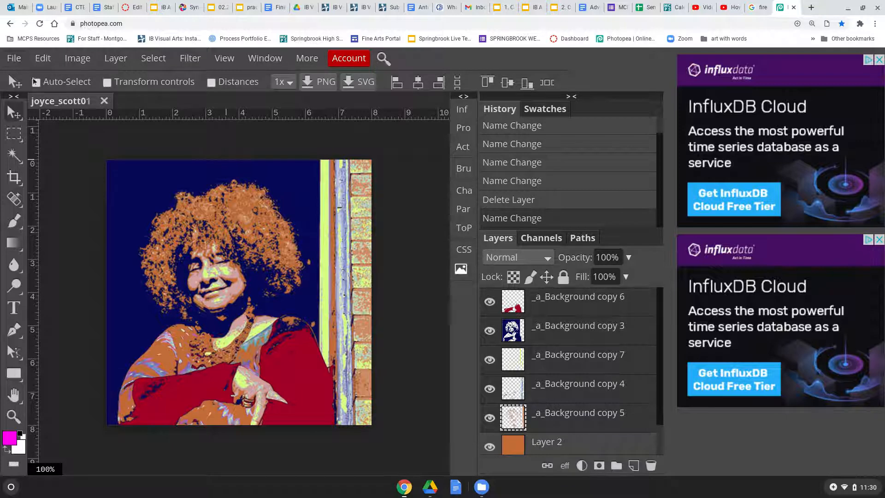
- Export the animation as a GIF with the speed set to 95% and the boomerang option enabled
click(15, 58)
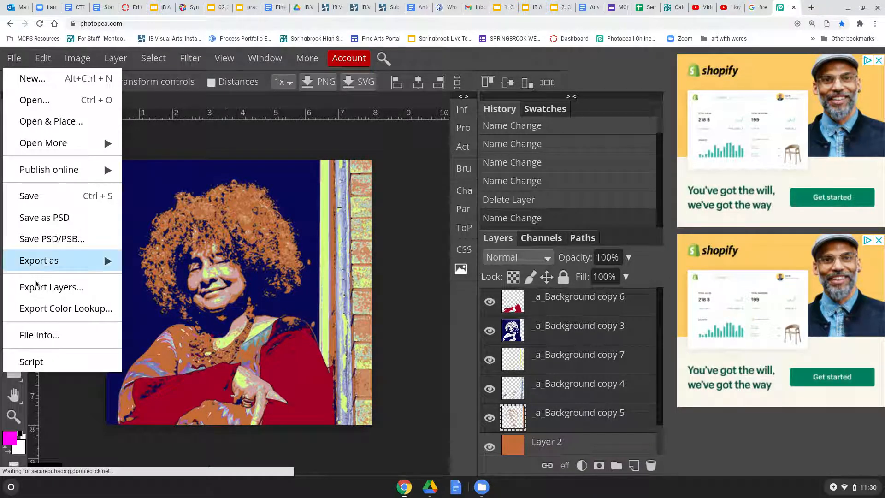
mouse_move(46, 263)
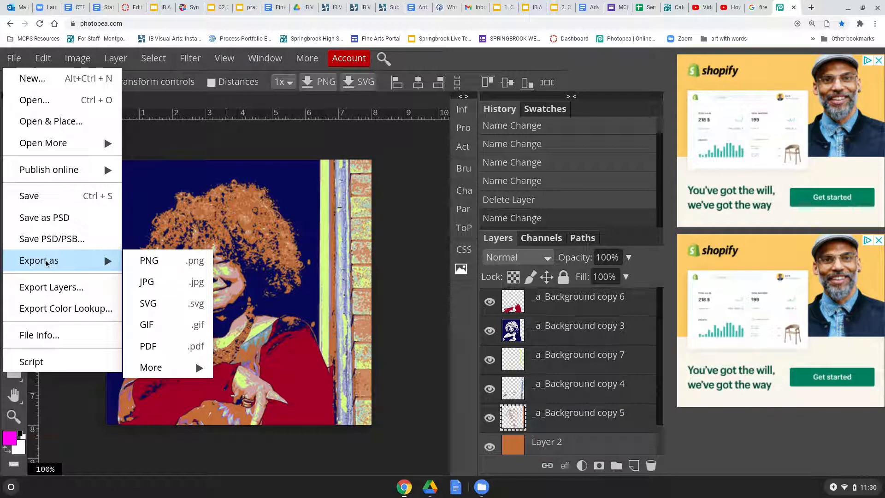
click(153, 326)
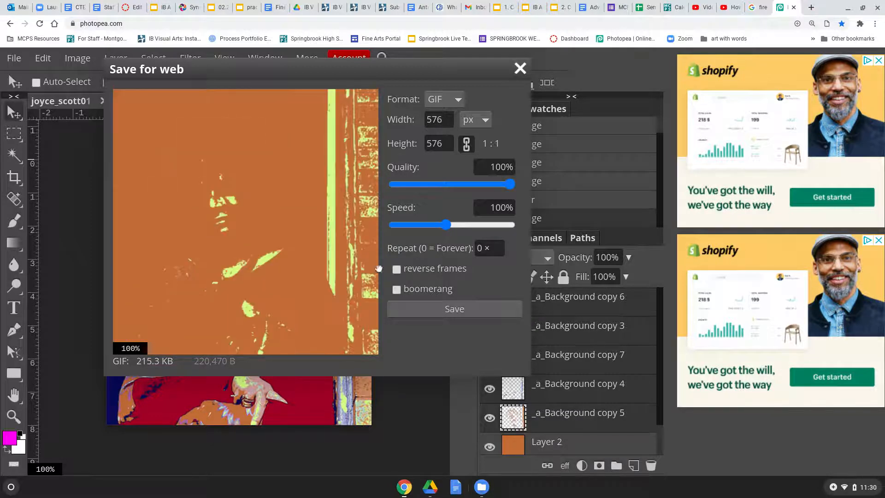
click(436, 225)
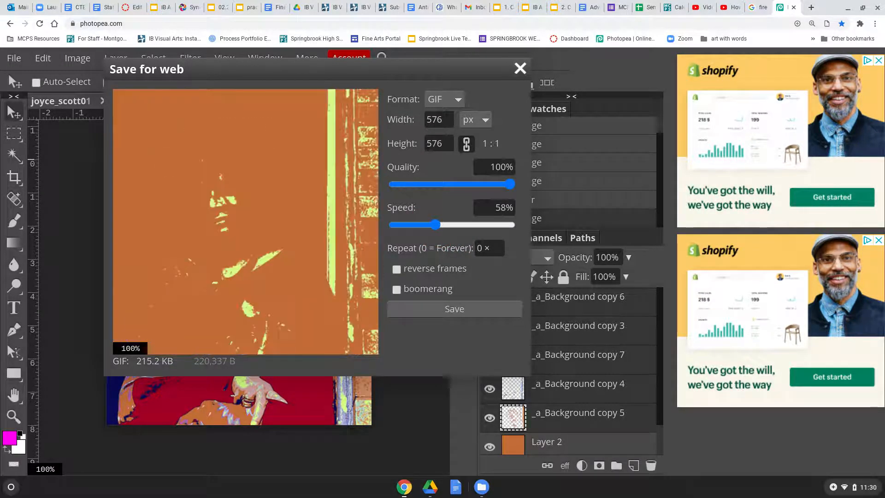
click(439, 225)
click(445, 226)
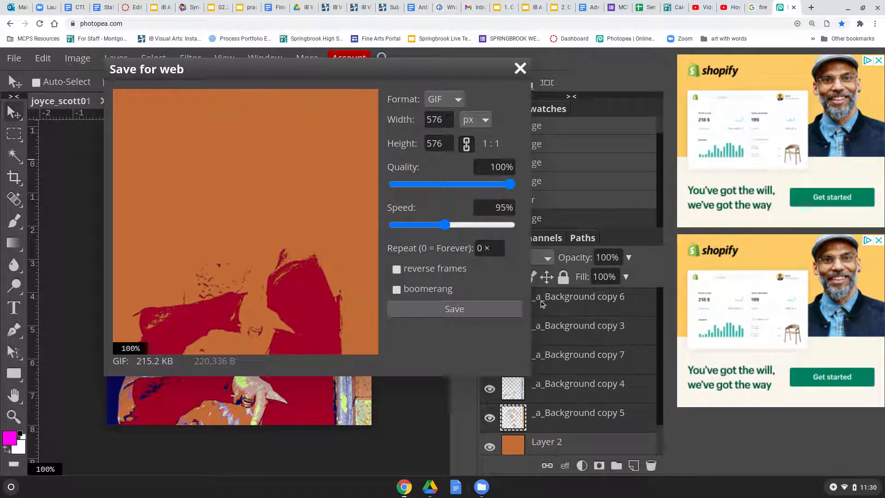
click(397, 289)
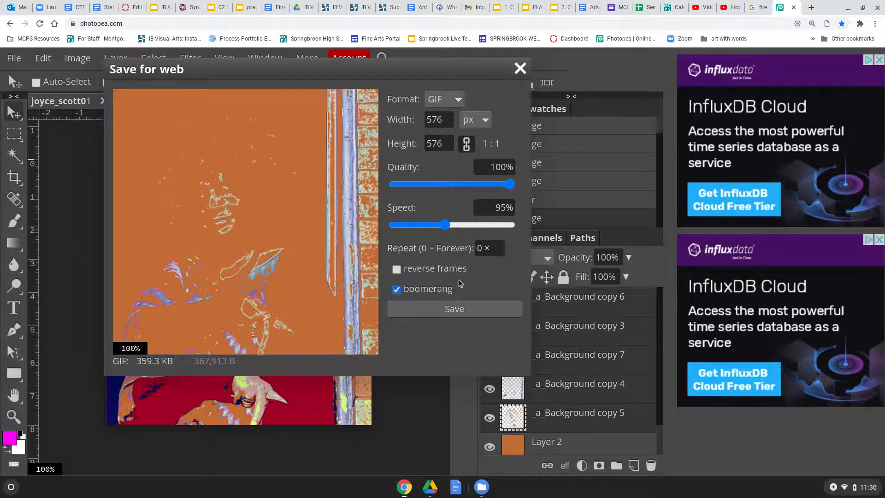
click(455, 309)
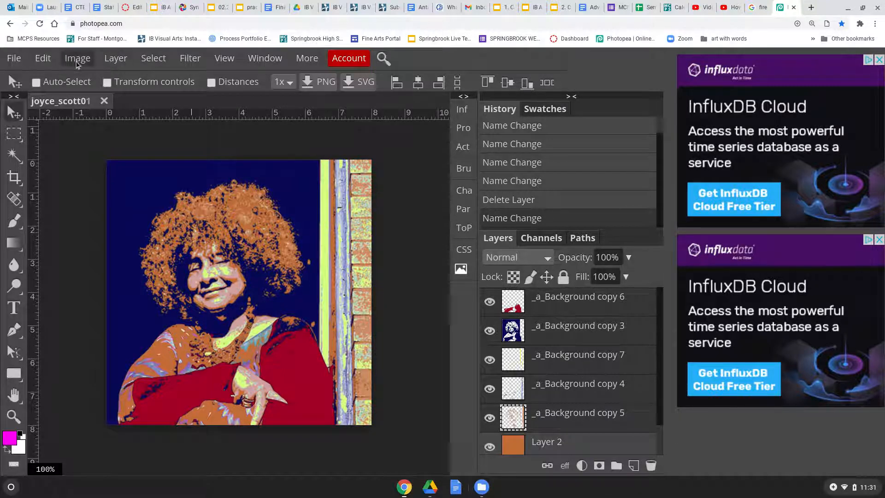
click(107, 61)
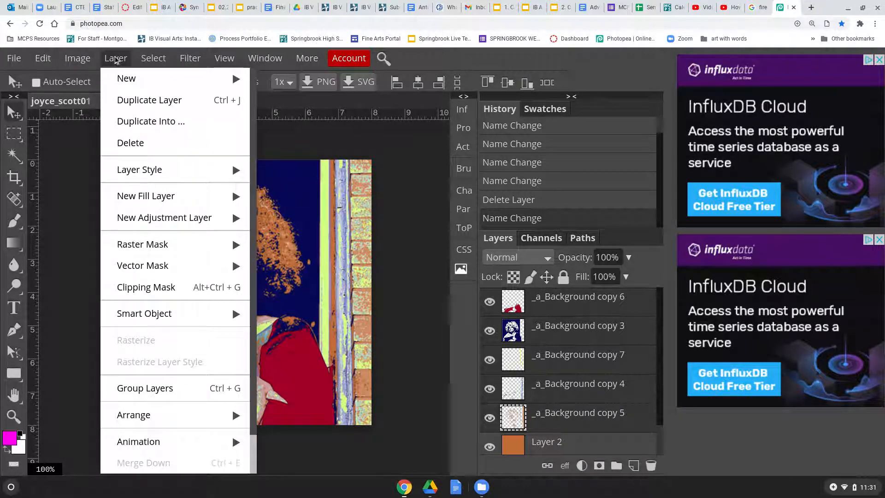
mouse_move(238, 447)
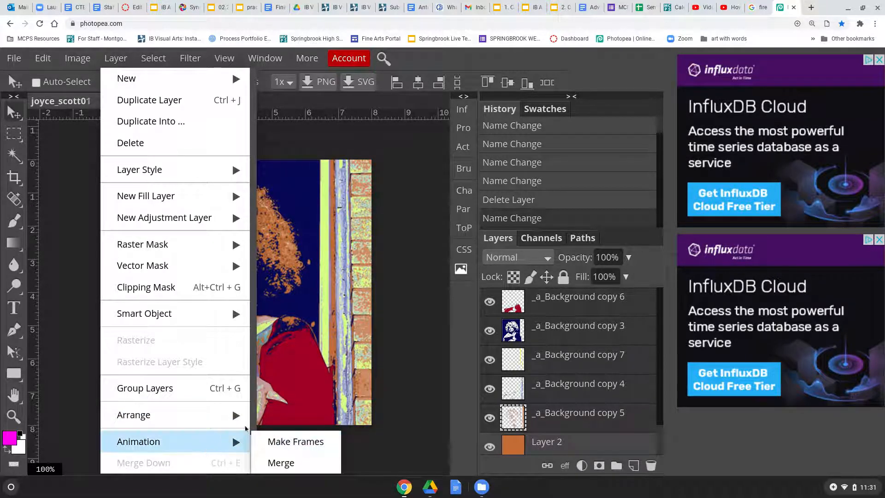
click(549, 303)
- Remove the "_a_" prefix from the topmost layer's name so that it reads Background copy 6
click(575, 308)
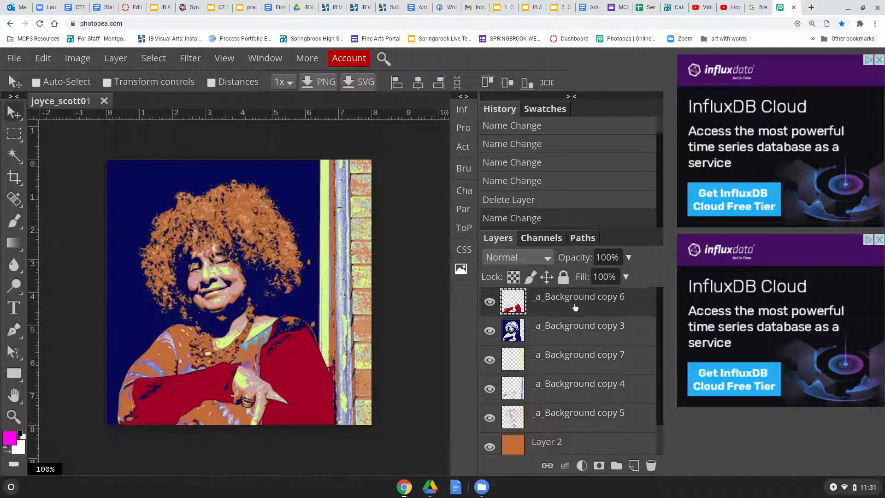
double_click(554, 300)
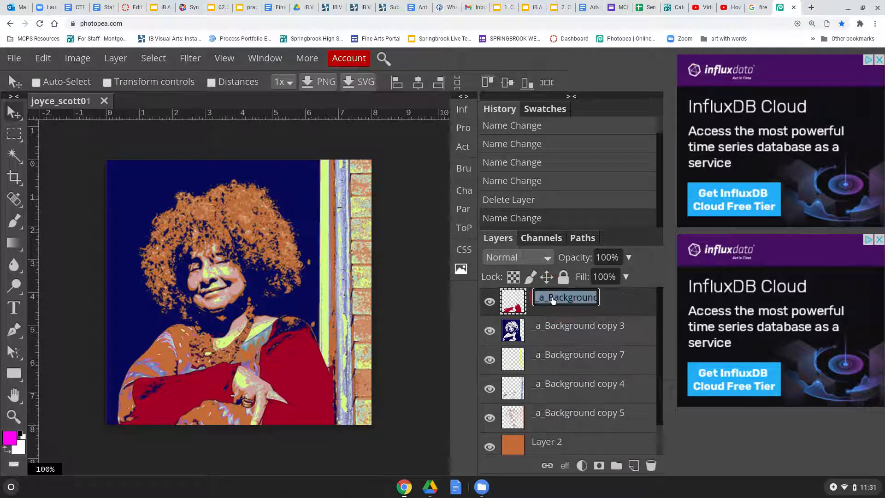
click(552, 296)
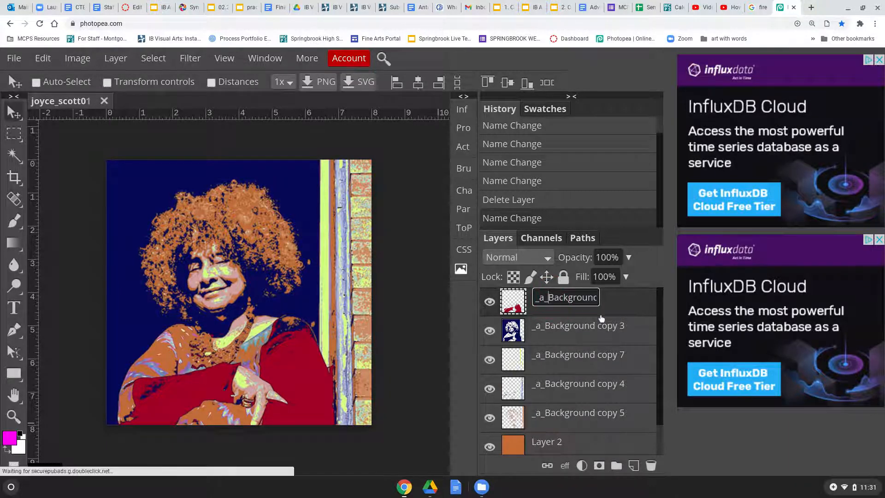
key(BackSpace)
key(BackSpace)
key(BackSpace)
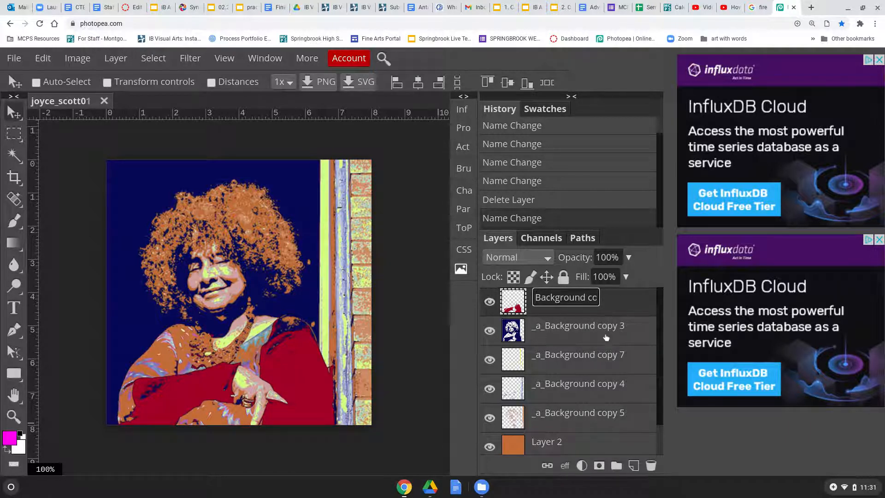
key(Return)
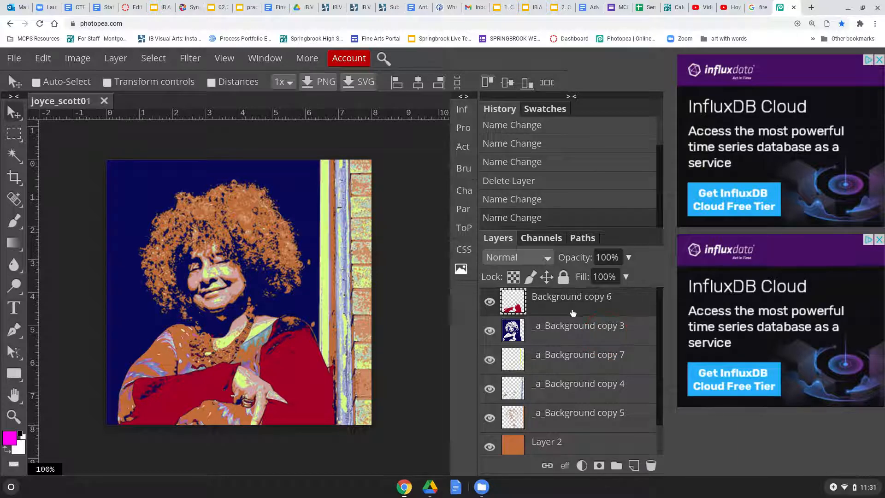
scroll(574, 318, down, 1)
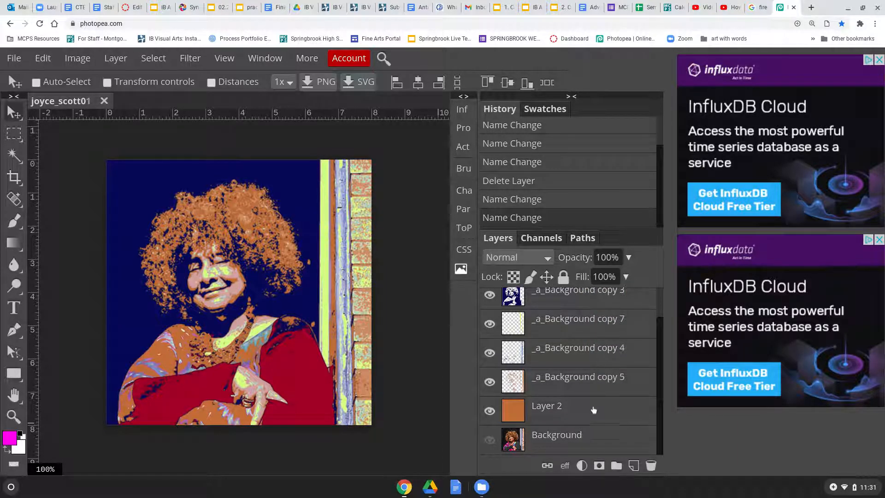
scroll(595, 413, up, 1)
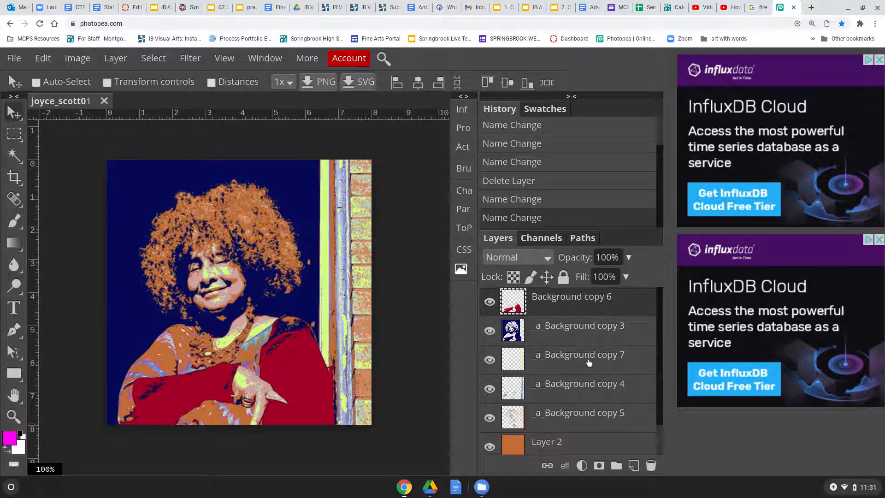
scroll(589, 363, down, 1)
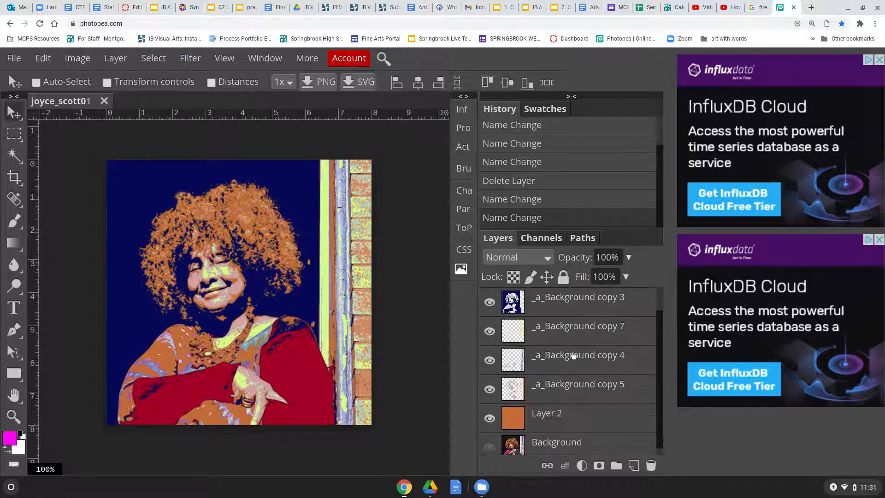
scroll(573, 355, up, 1)
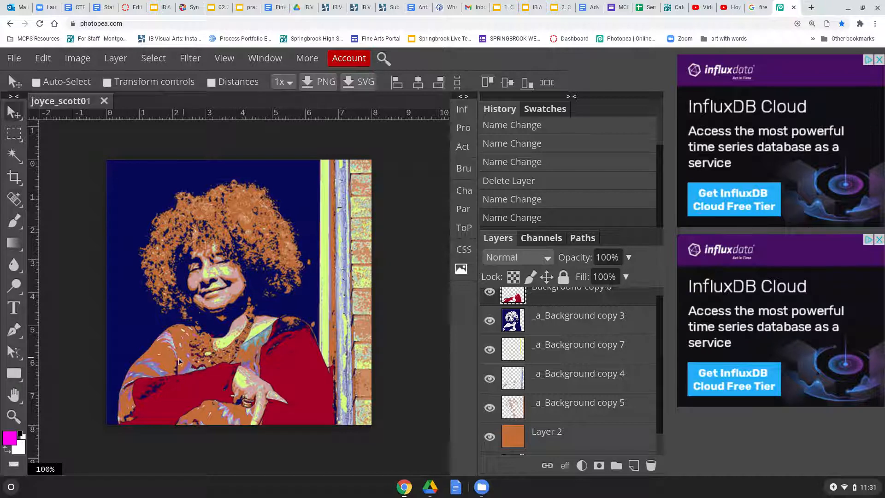
click(22, 466)
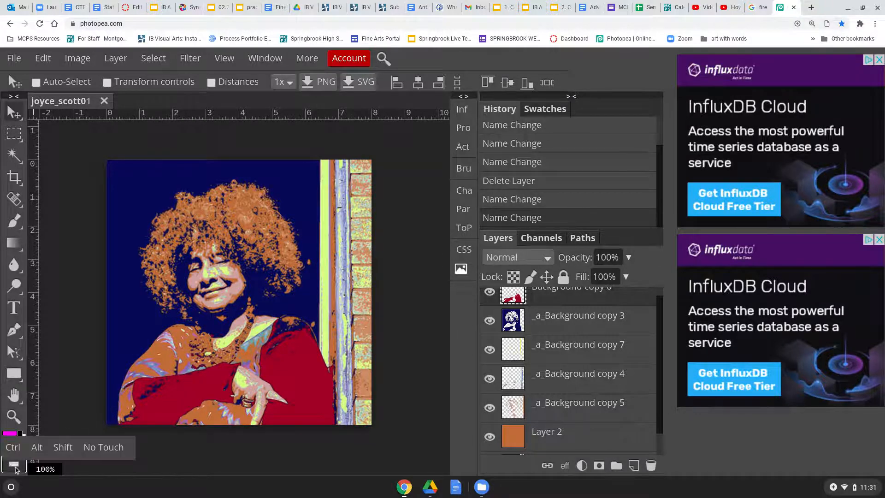
click(107, 469)
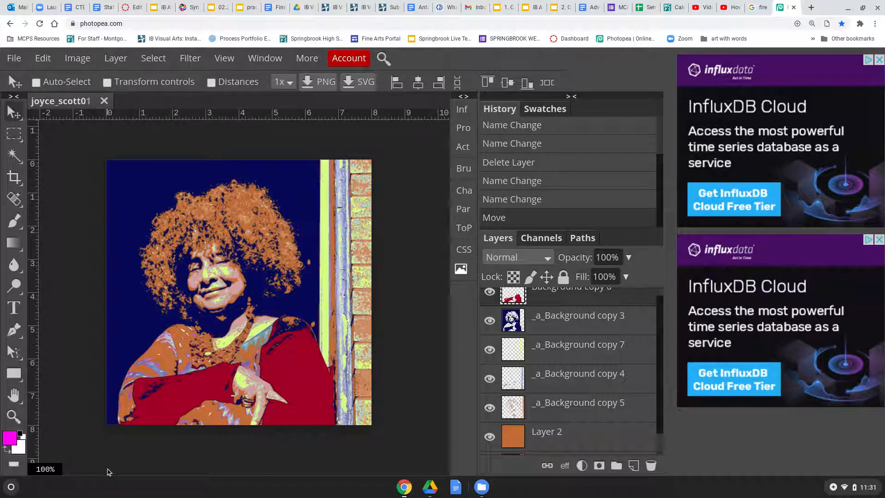
click(19, 468)
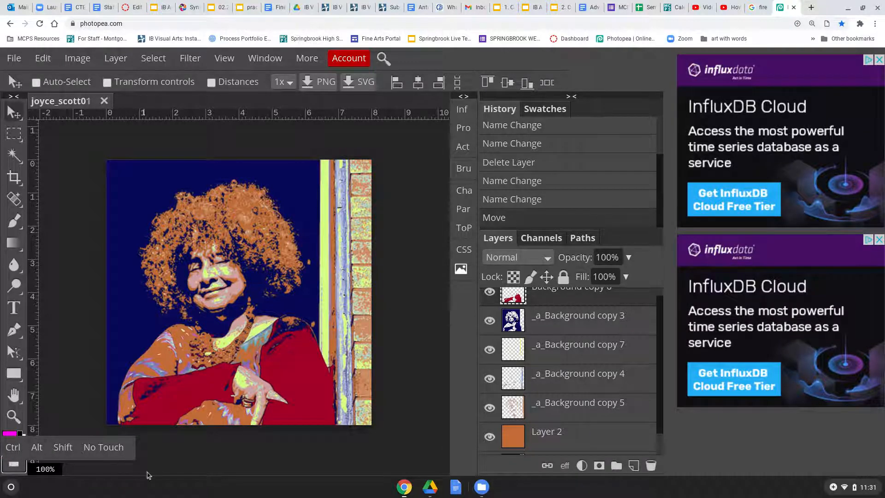
scroll(285, 461, up, 3)
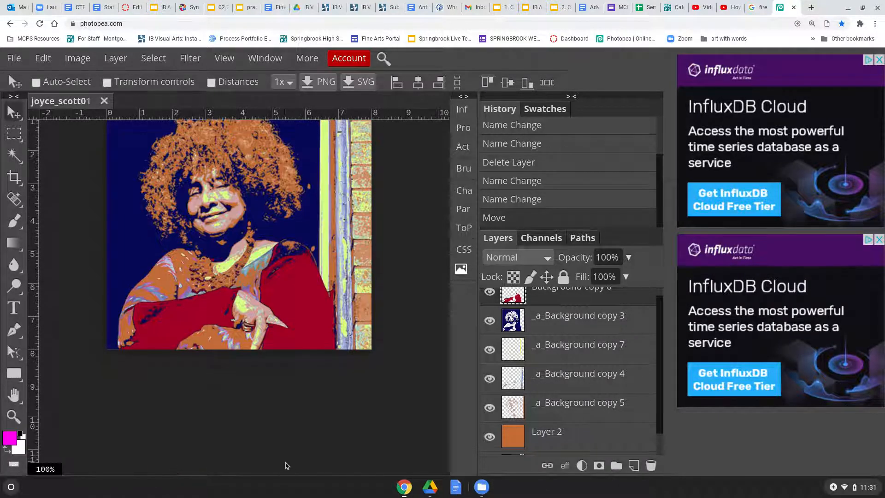
scroll(272, 405, down, 8)
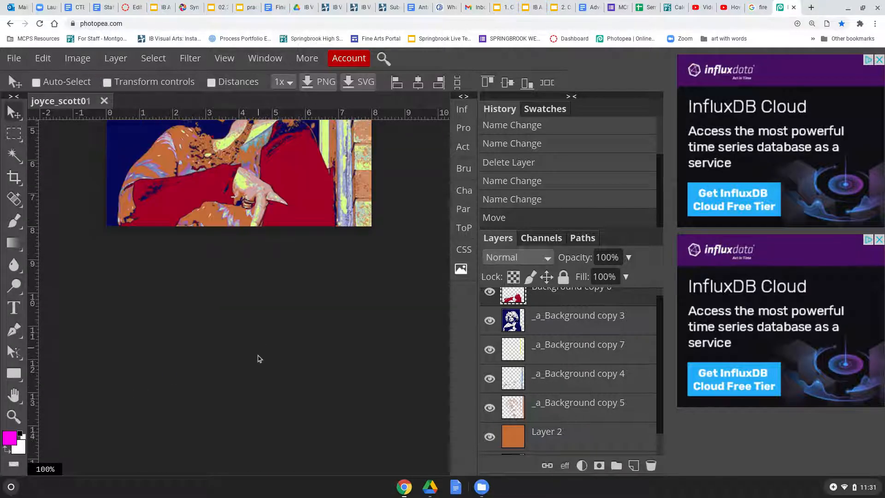
scroll(258, 361, up, 4)
scroll(259, 364, up, 2)
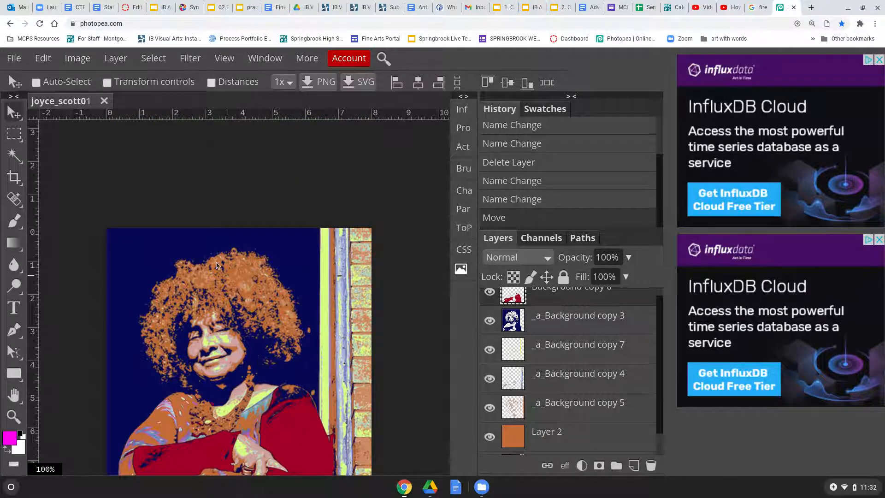
scroll(198, 208, down, 1)
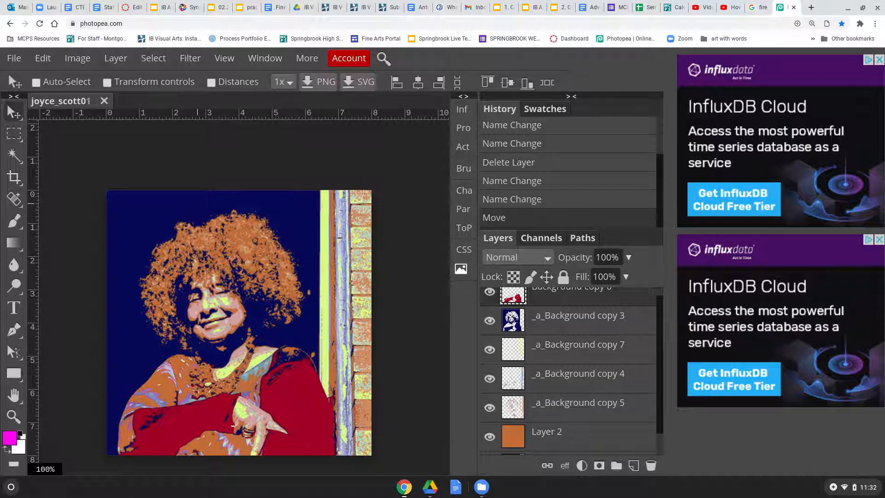
scroll(218, 212, down, 1)
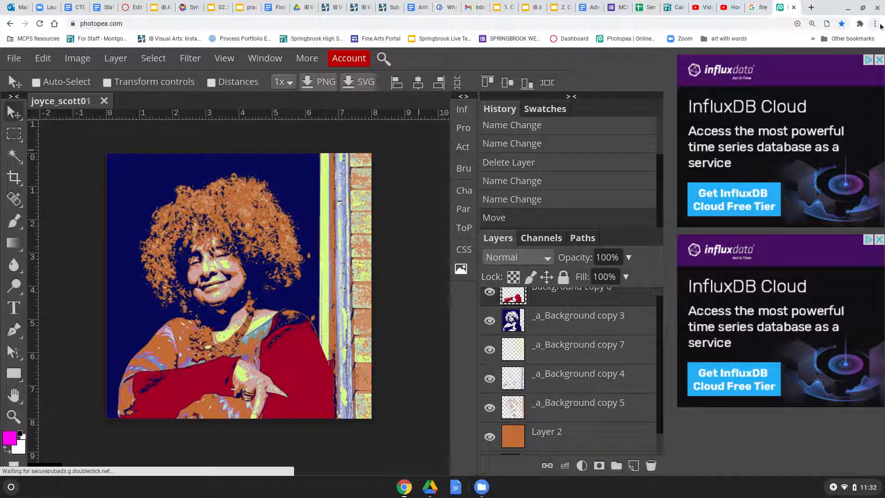
click(874, 24)
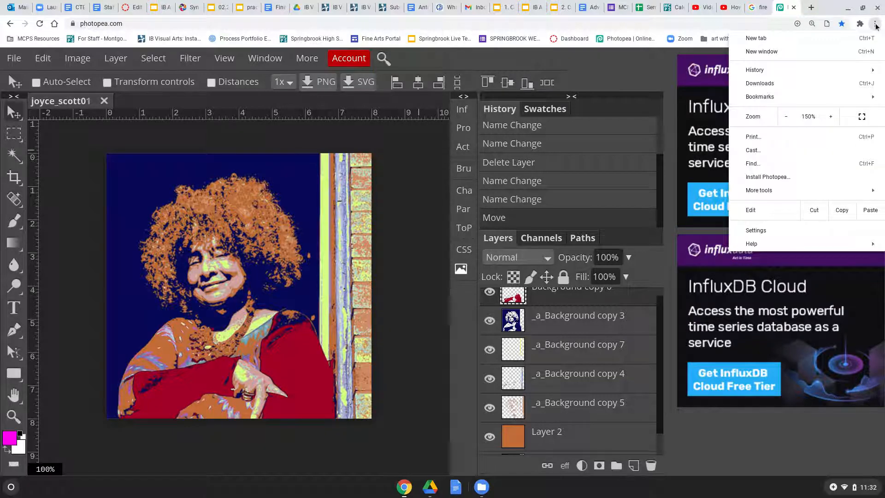
mouse_move(779, 96)
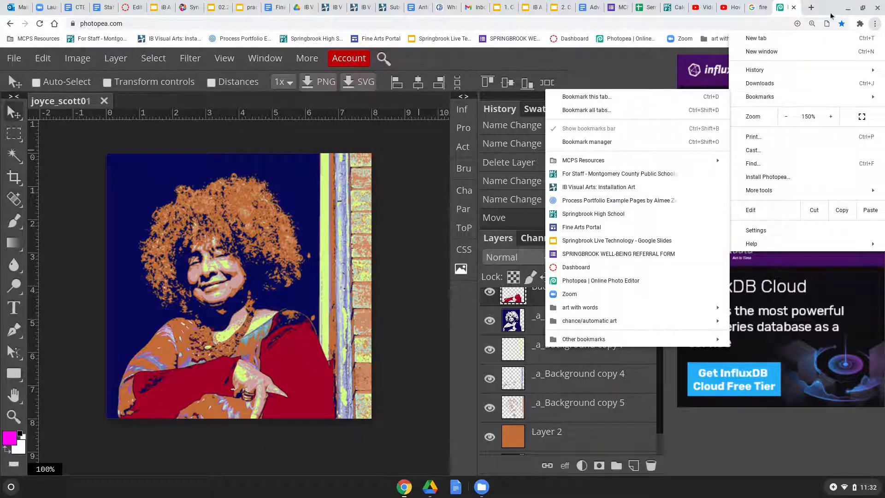
click(859, 26)
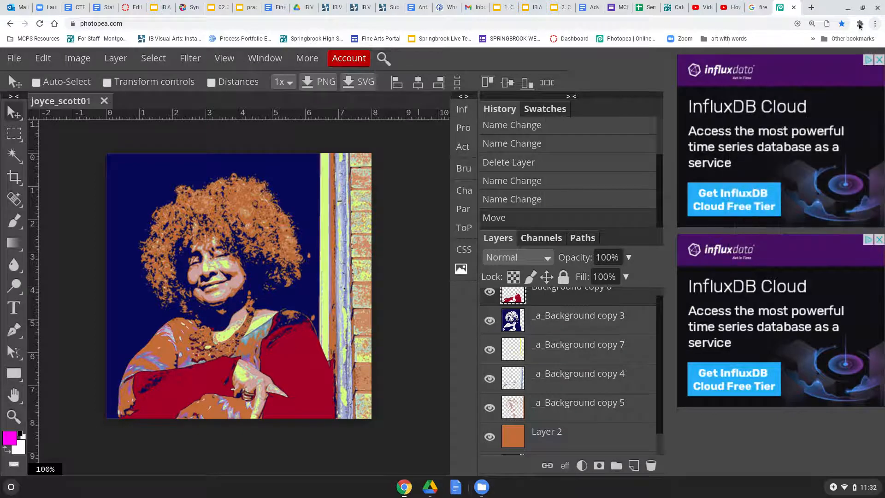
click(859, 24)
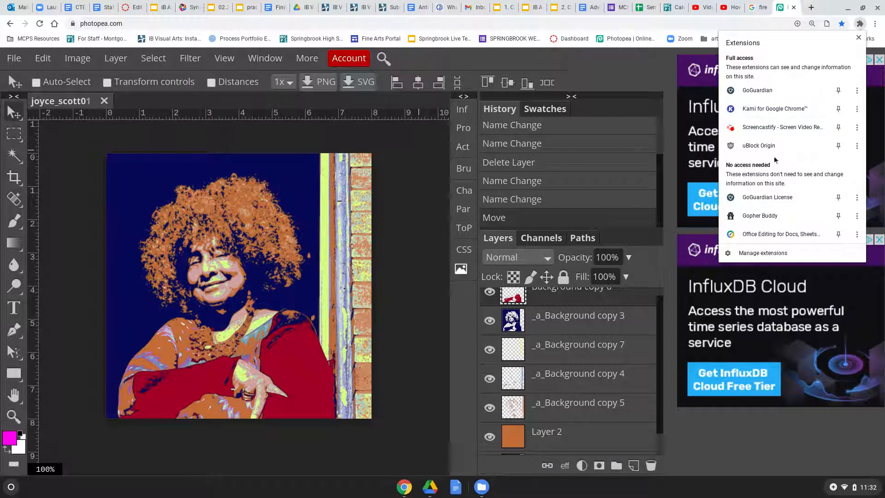
click(773, 129)
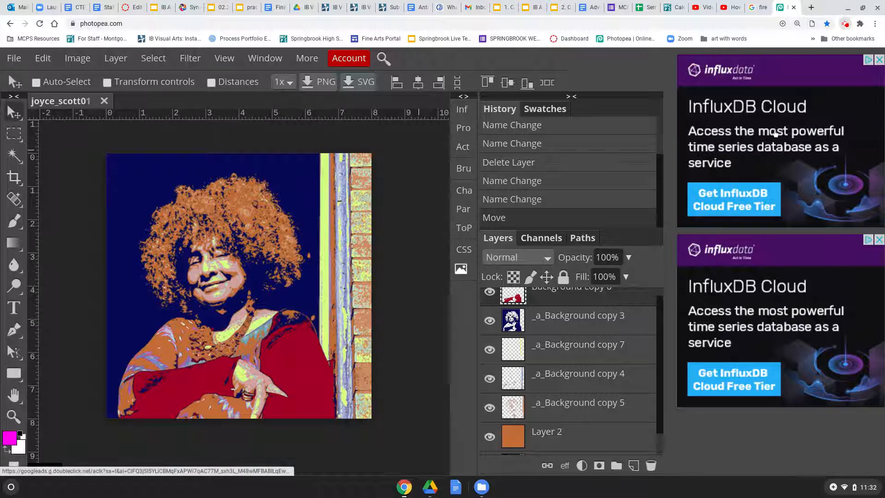